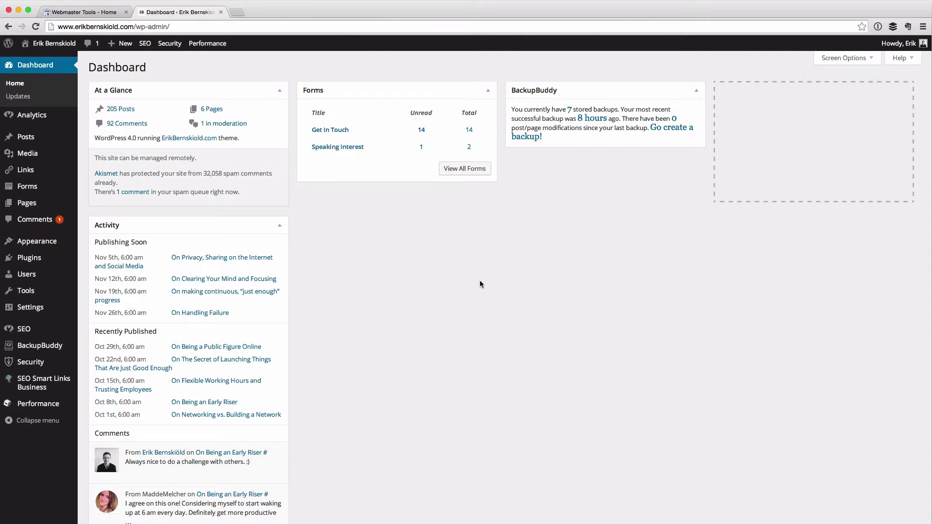
# Step: Switch to the Google Webmaster Tools tab listing the account's managed sites
pyautogui.click(83, 12)
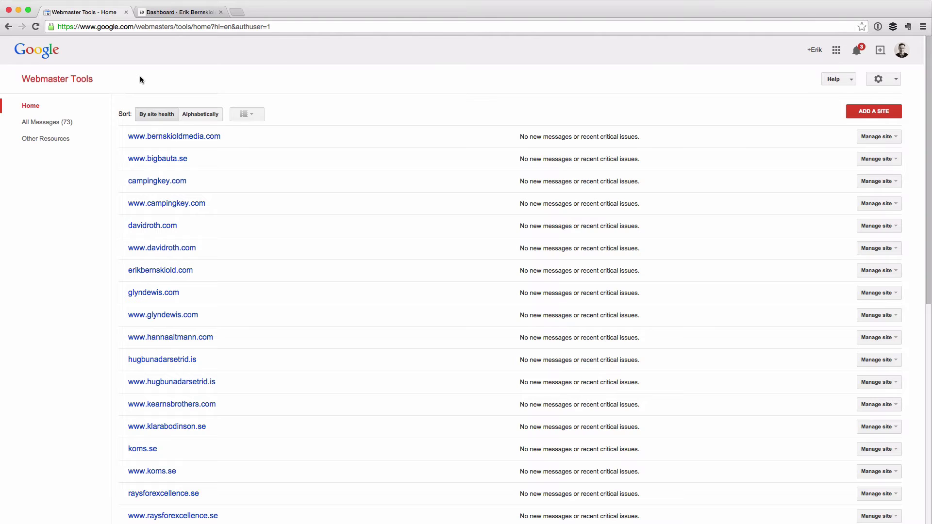
# Step: Return to the WordPress Dashboard tab showing 205 posts, 6 pages and 92 comments
pyautogui.click(179, 13)
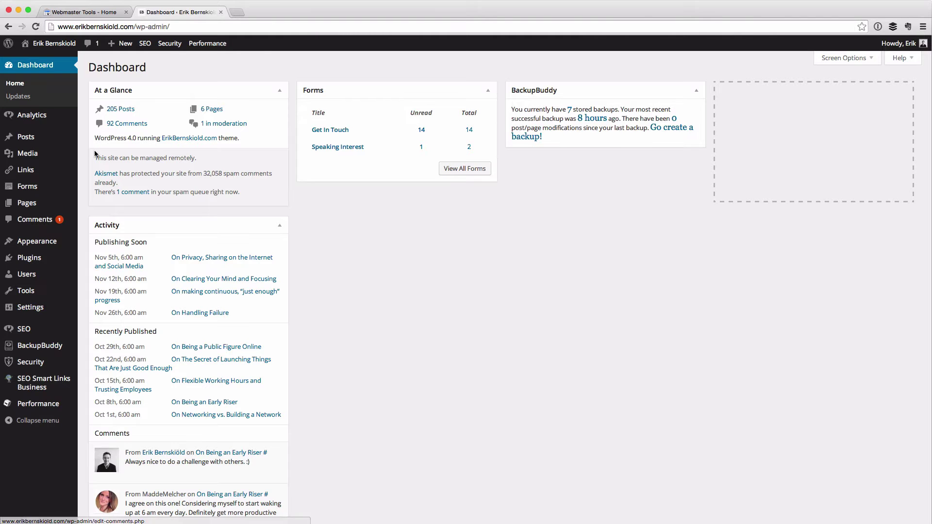
# Step: Open SEO > XML Sitemaps, leave the author/user sitemap enabled, and review the settings
pyautogui.moveTo(69, 334)
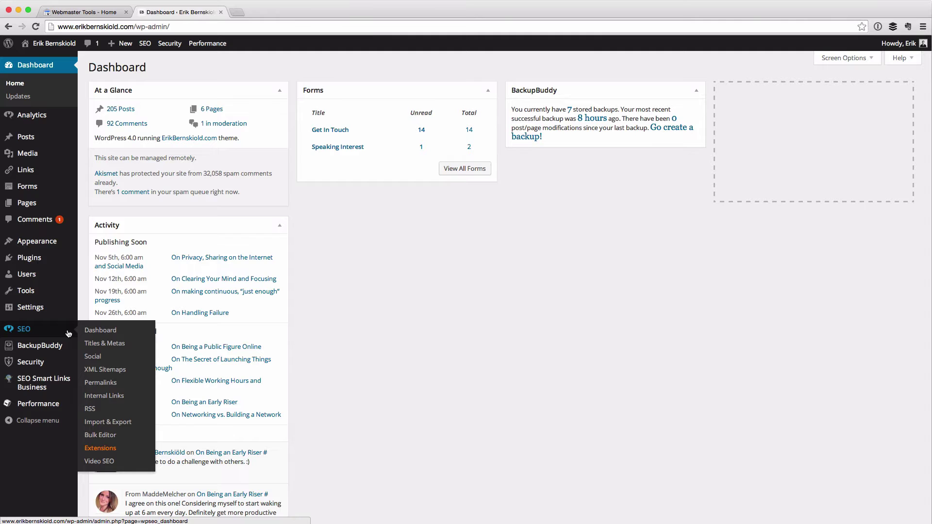
pyautogui.click(108, 374)
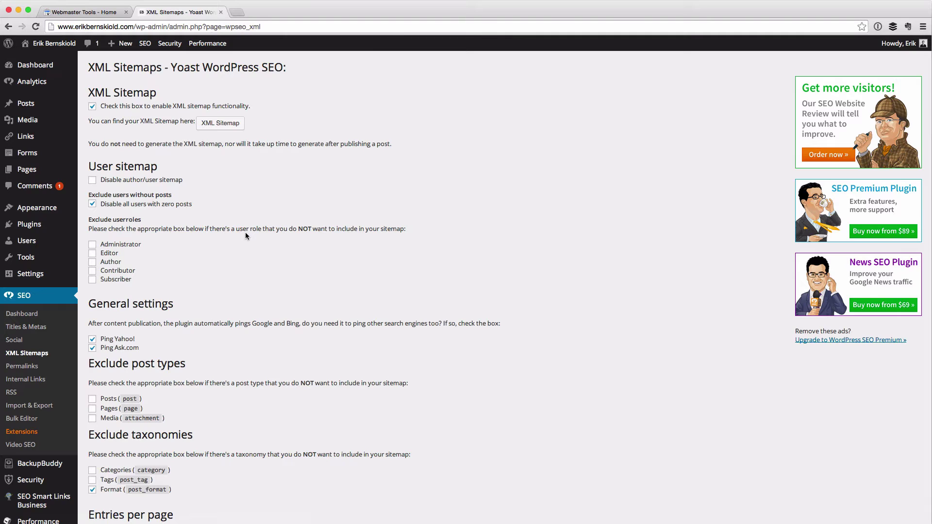
pyautogui.click(166, 183)
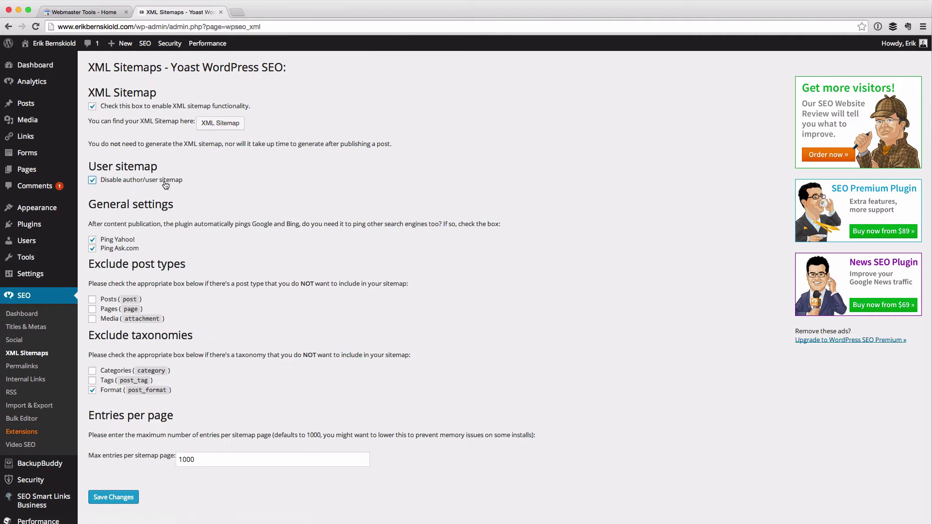
pyautogui.click(131, 183)
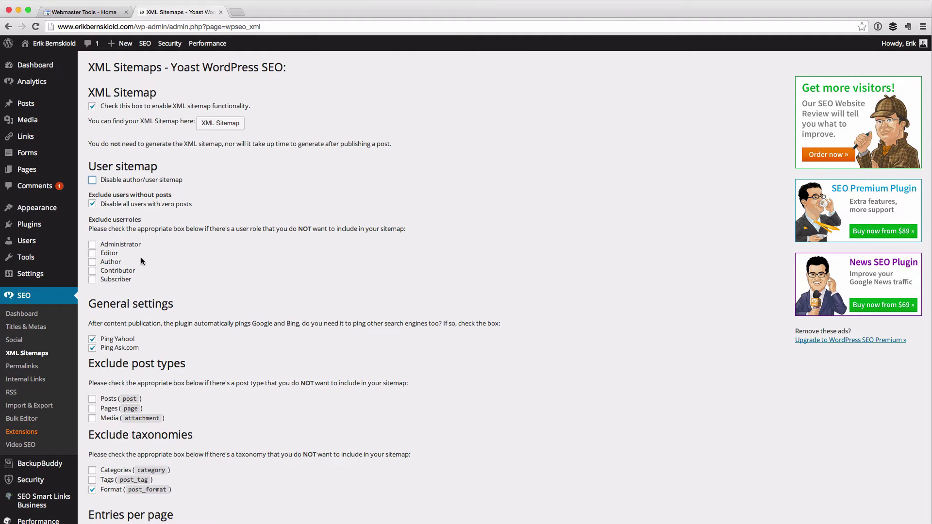
pyautogui.scroll(-3, 157, 225)
pyautogui.scroll(-2, 157, 225)
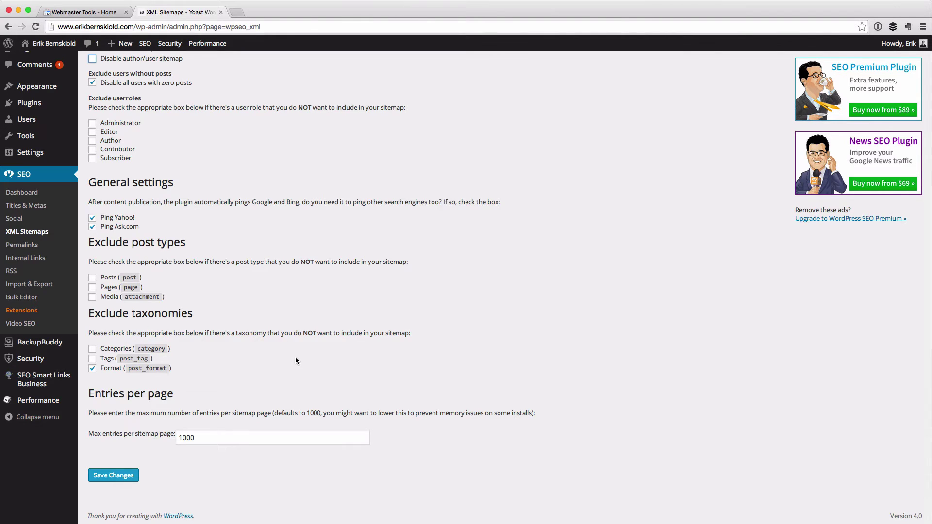
# Step: Save the XML sitemap settings and copy the sitemap_index.xml link address
pyautogui.click(128, 476)
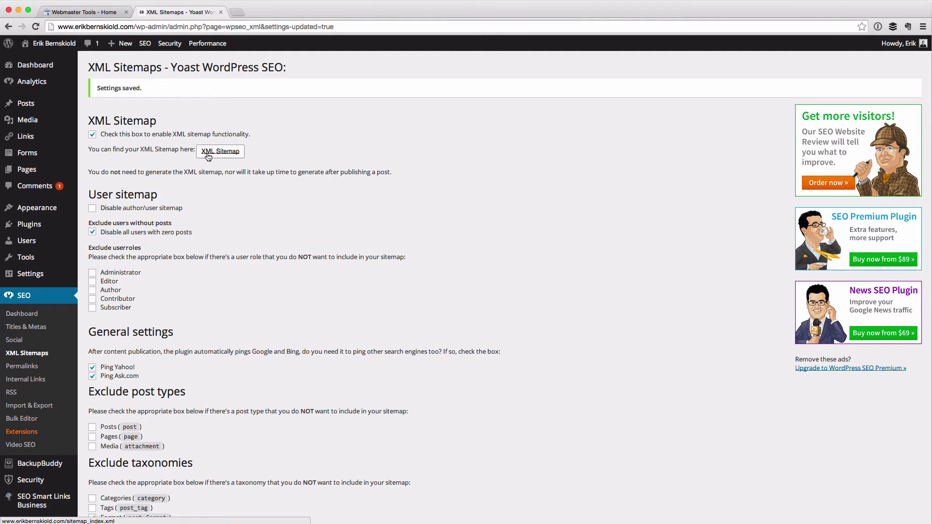
pyautogui.rightClick(208, 157)
pyautogui.click(228, 196)
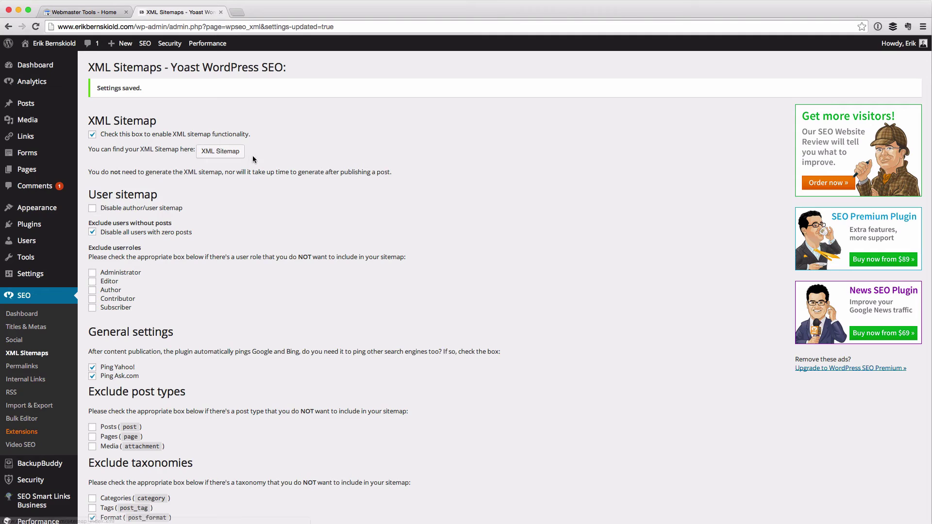
pyautogui.click(107, 12)
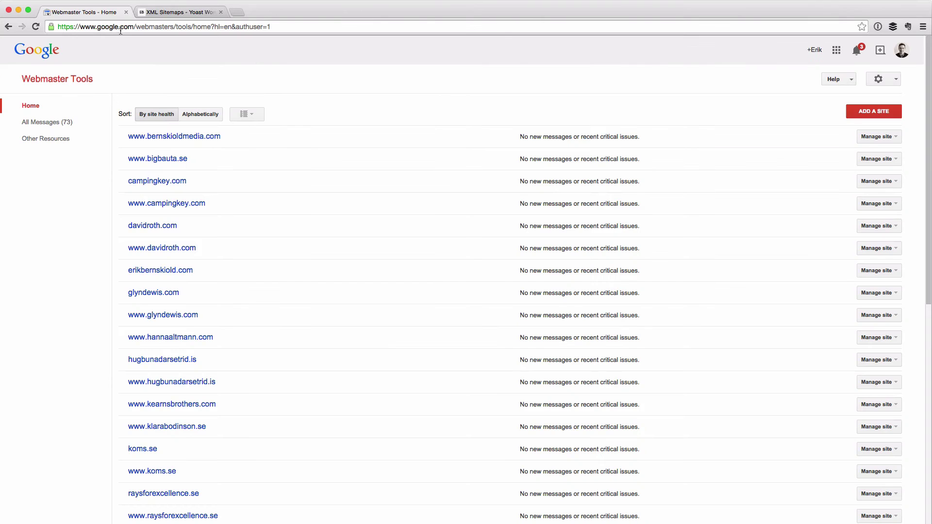
pyautogui.click(873, 113)
pyautogui.write('ww')
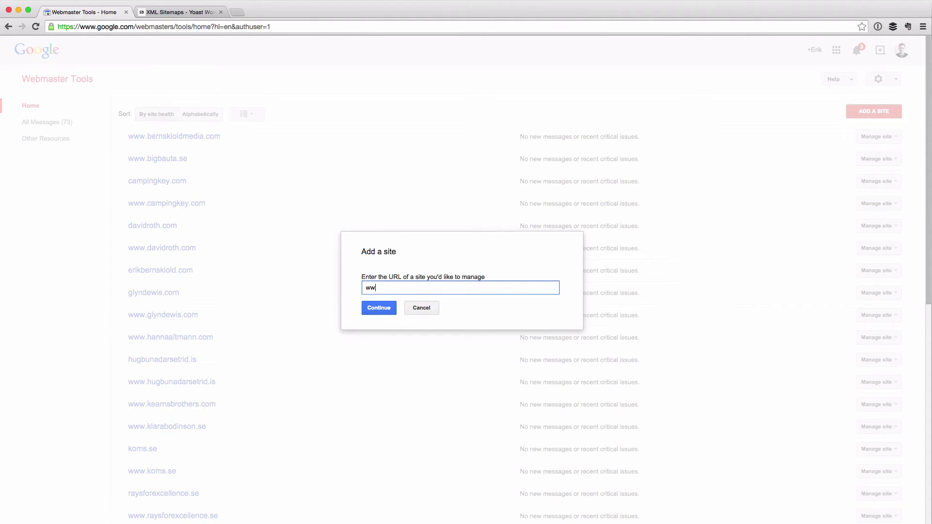
pyautogui.write('w.erikbernskiold.com')
pyautogui.click(390, 307)
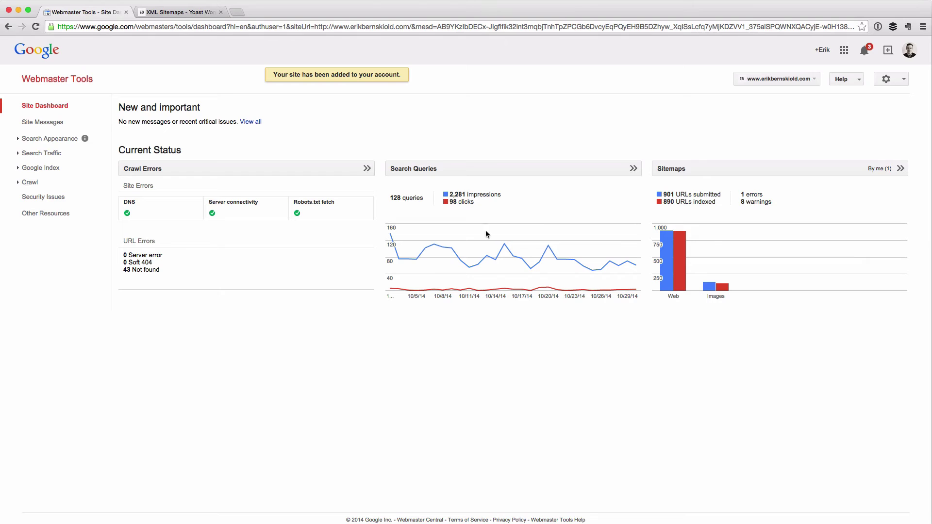
pyautogui.click(668, 168)
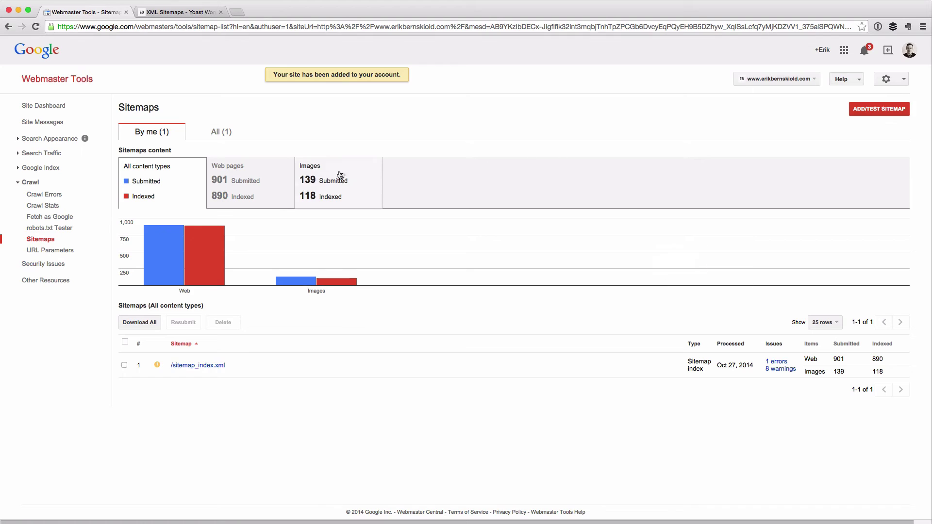
pyautogui.click(53, 106)
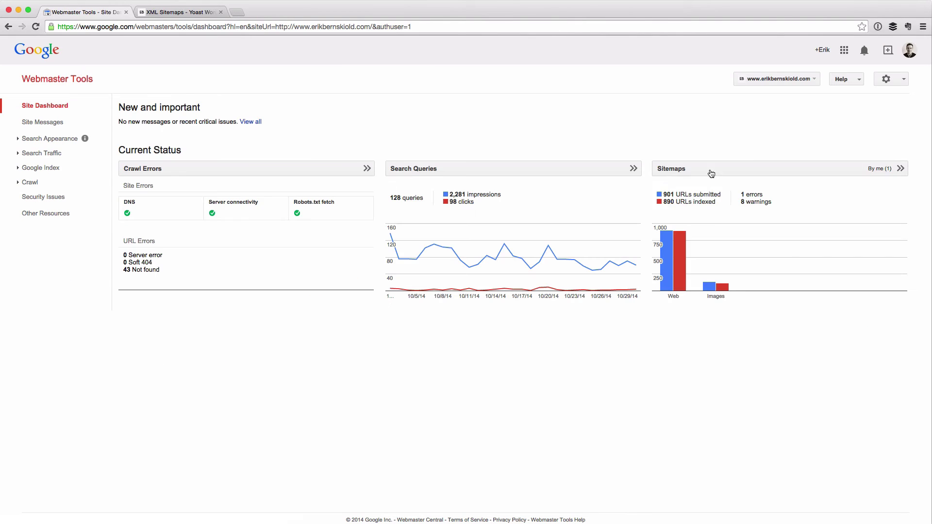
pyautogui.click(683, 175)
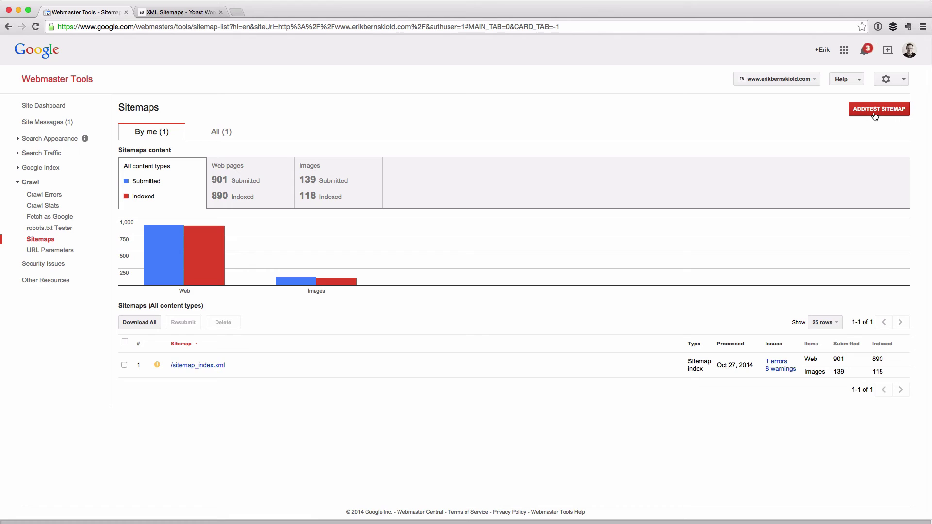
# Step: Submit sitemap_index.xml as a new sitemap and refresh the list to show it pending
pyautogui.click(879, 109)
pyautogui.click(851, 144)
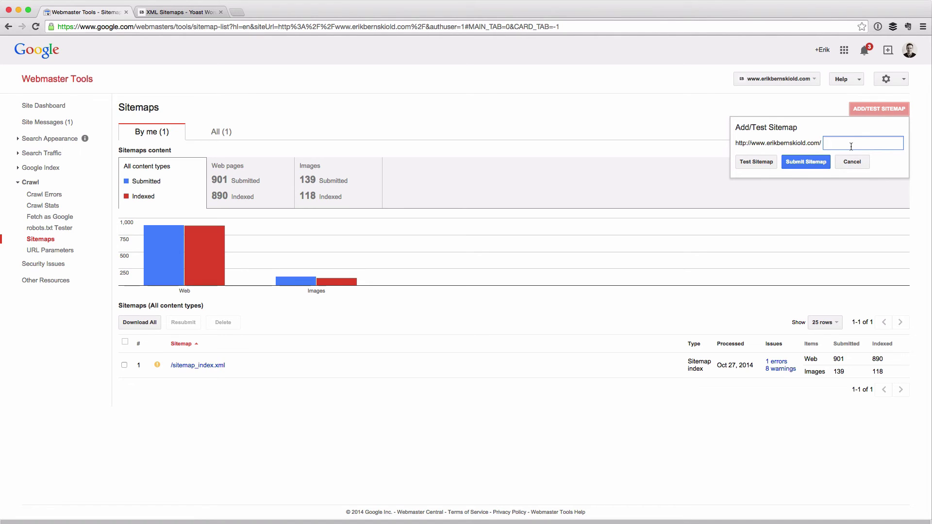
pyautogui.write('sitemap_index.xml')
pyautogui.click(806, 162)
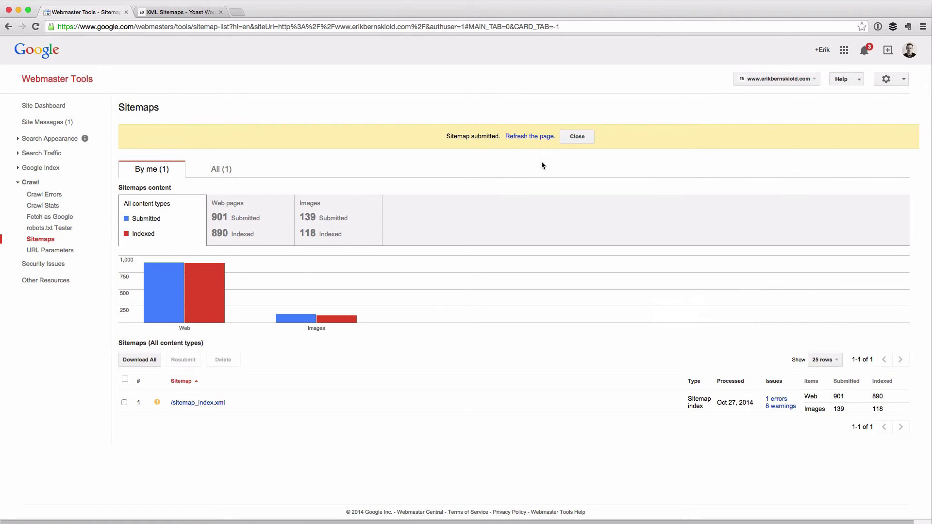
pyautogui.click(528, 136)
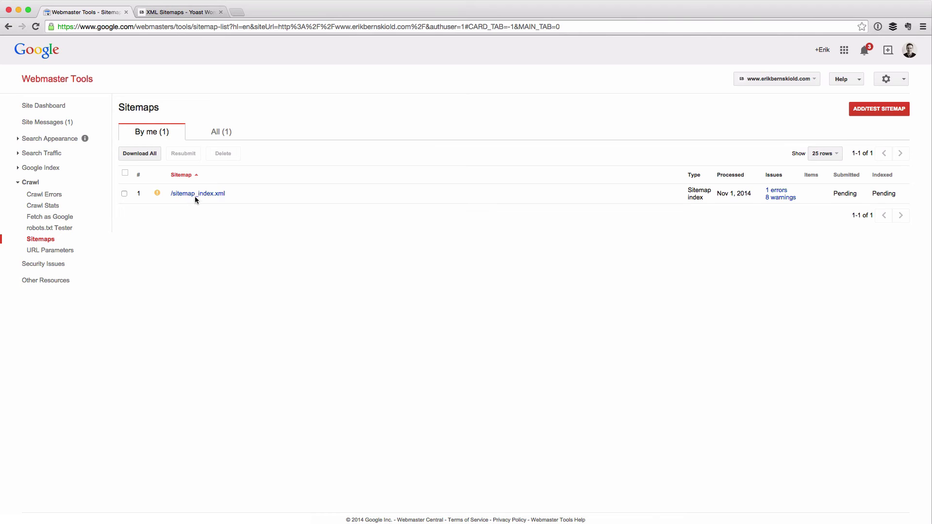
# Step: Inspect sitemap_index.xml's sitemap and index errors, then go back to the Site Dashboard
pyautogui.click(201, 194)
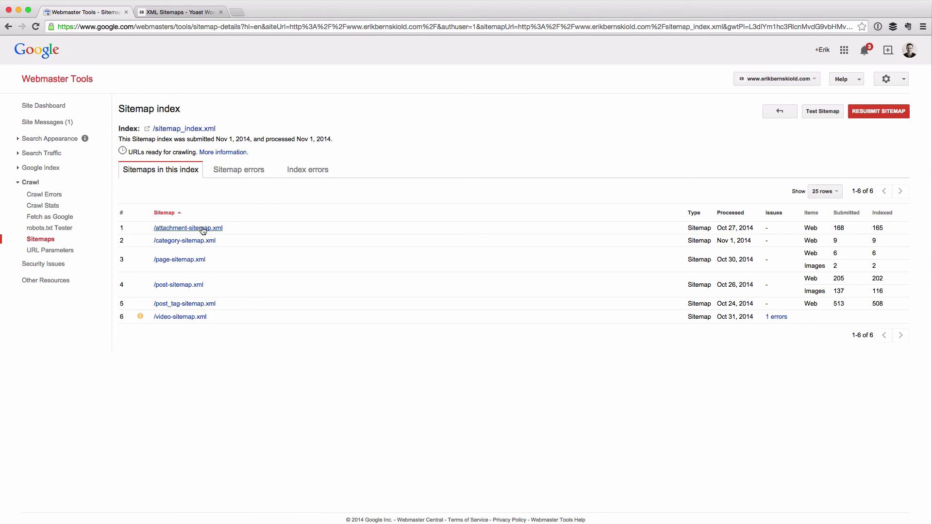
pyautogui.click(248, 172)
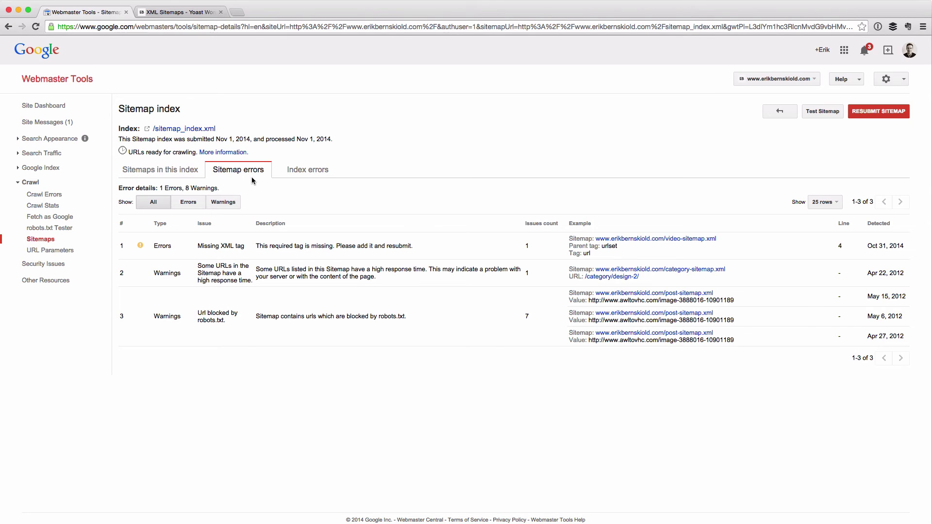
pyautogui.click(308, 170)
pyautogui.click(51, 240)
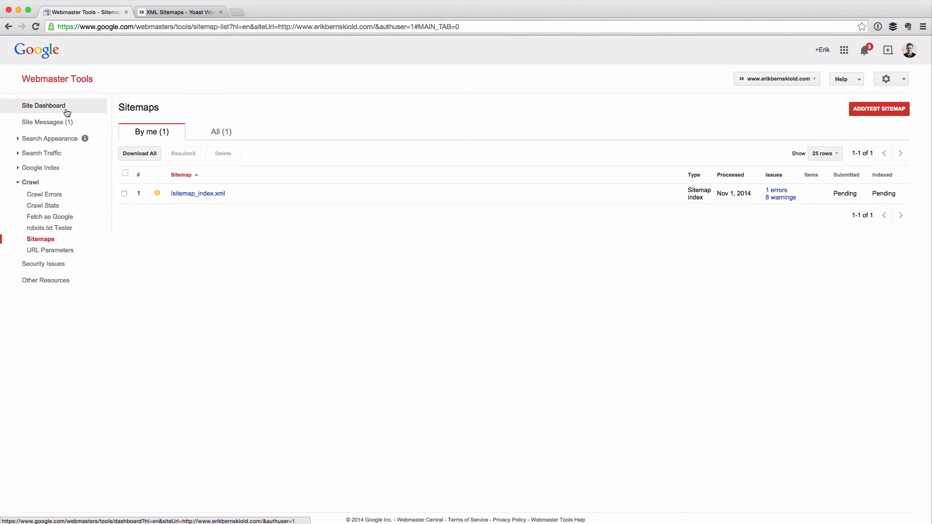
pyautogui.click(67, 111)
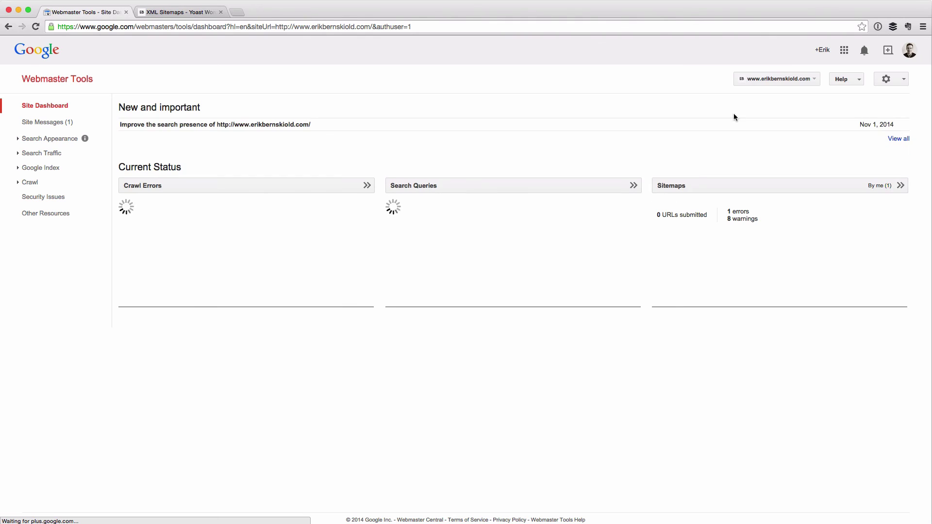
pyautogui.click(774, 86)
pyautogui.write('xldstudios')
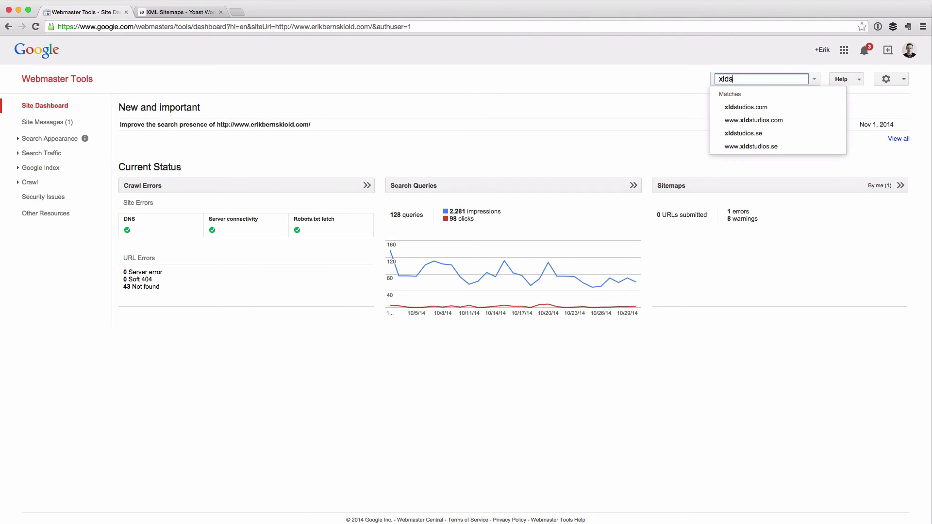
pyautogui.click(786, 121)
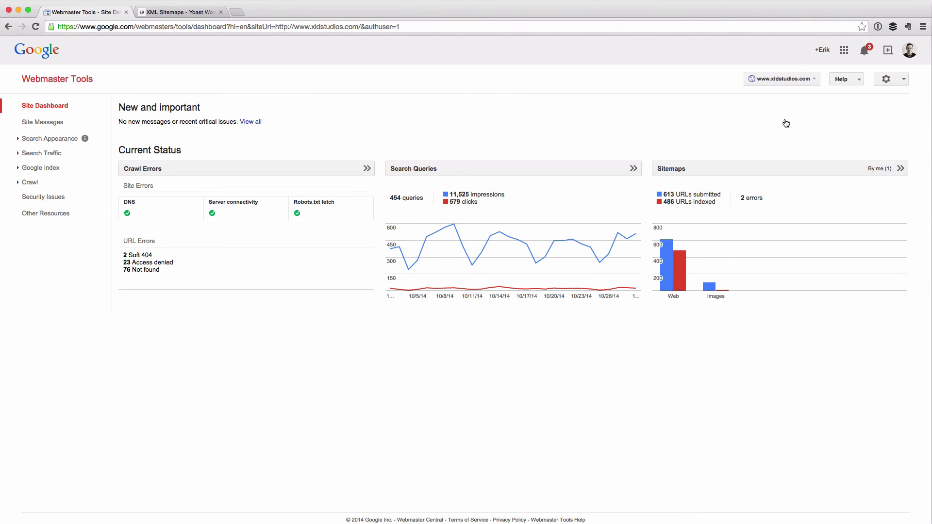
pyautogui.moveTo(702, 266)
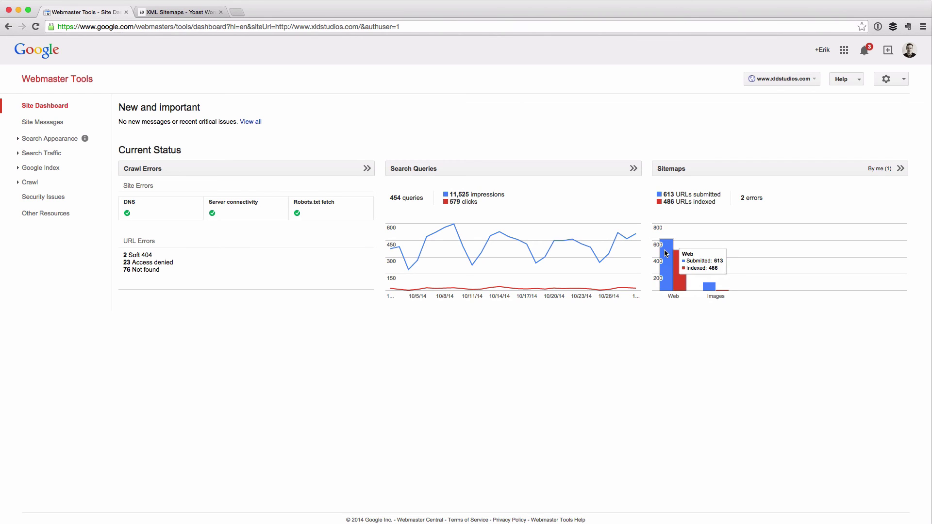
pyautogui.moveTo(672, 244)
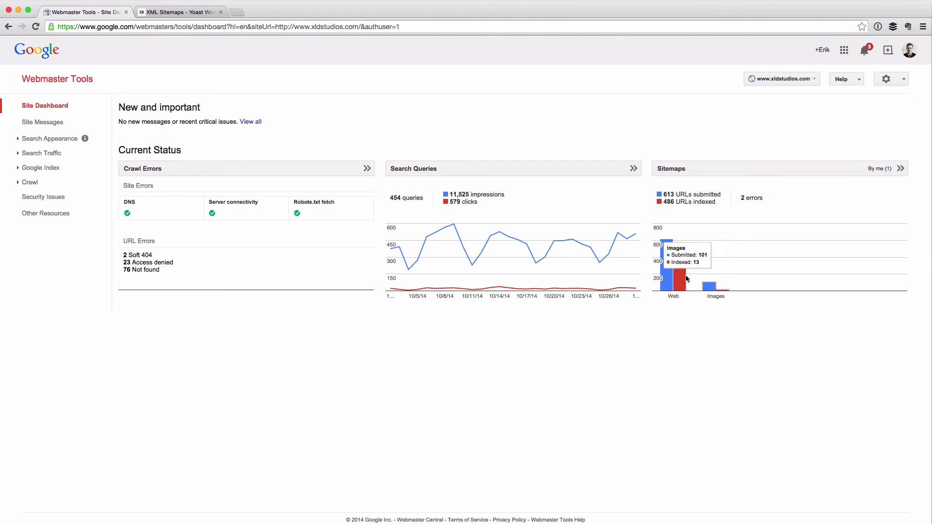
pyautogui.moveTo(707, 288)
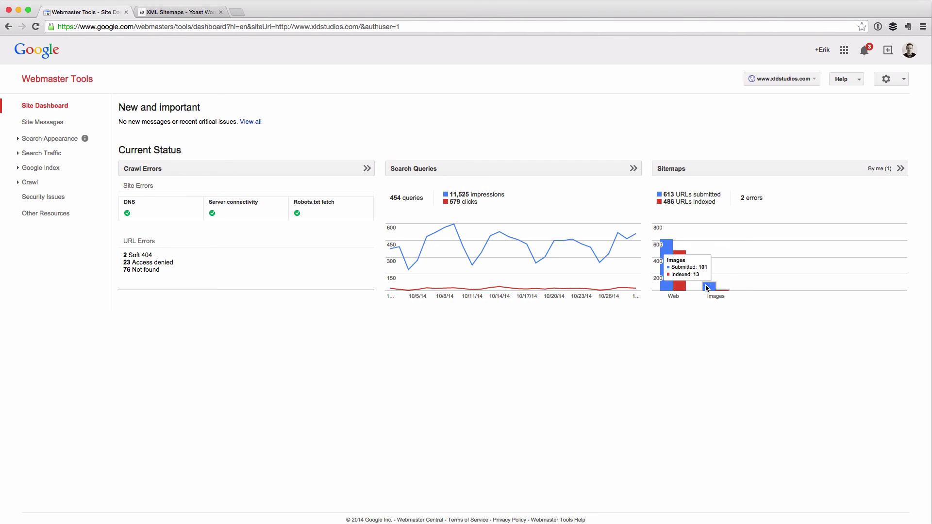
pyautogui.click(720, 174)
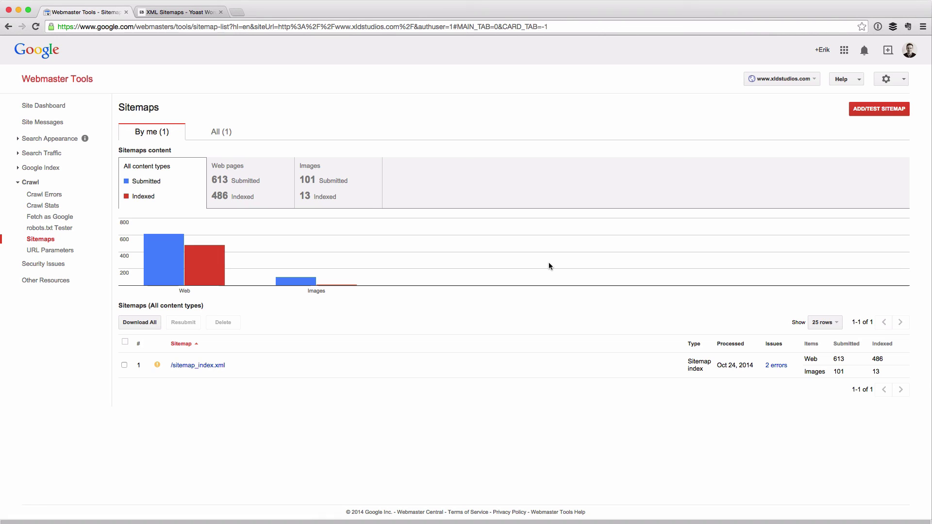